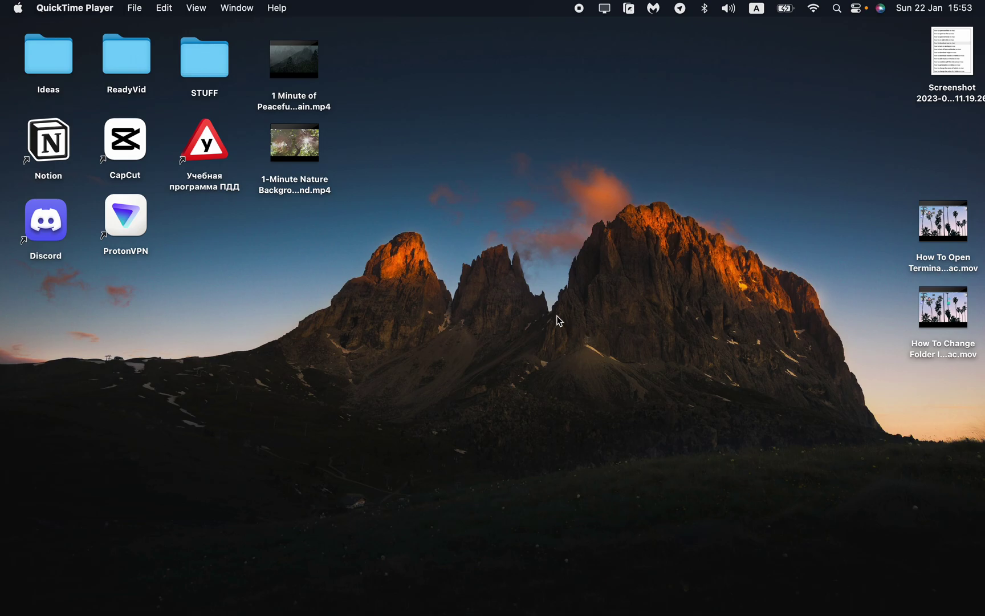
Bring the Finder desktop to the front, showing the rocky-coastline aerial wallpaper.
{"action": "left_click_drag", "start_coordinate": [482, 289], "coordinate": [728, 416]}
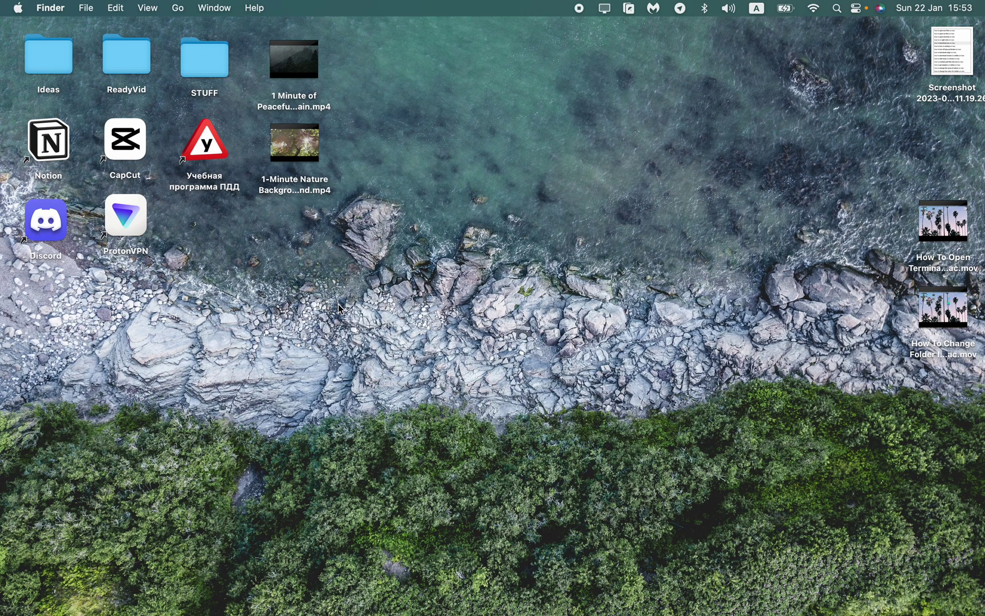
Go from About This Mac > More Info to the Wallpaper pane in System Settings.
{"action": "left_click", "coordinate": [17, 10]}
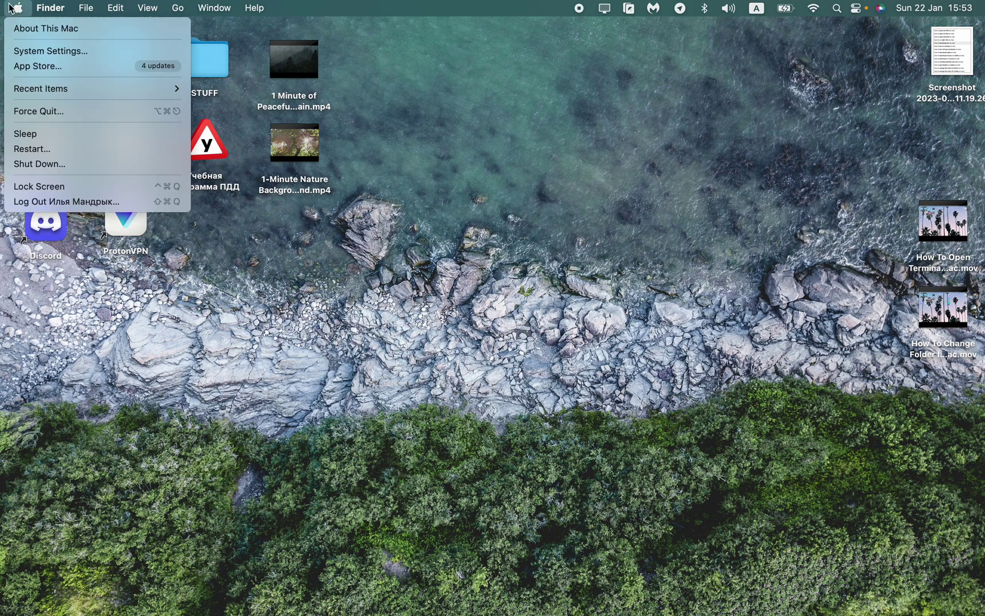
{"action": "left_click", "coordinate": [33, 30]}
{"action": "left_click", "coordinate": [480, 349]}
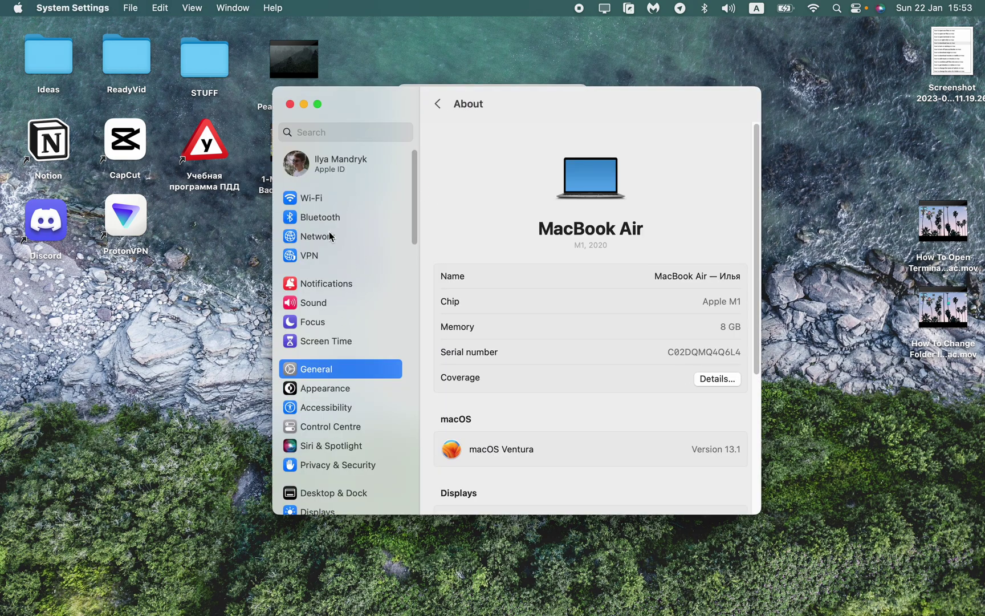
{"action": "scroll", "coordinate": [324, 332], "scroll_direction": "down", "scroll_amount": 2}
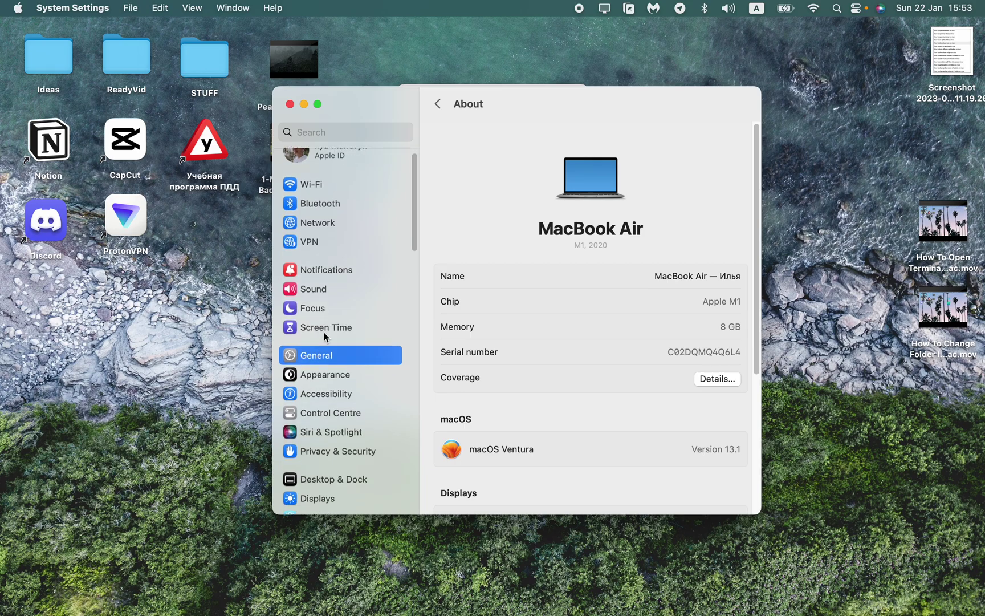
{"action": "scroll", "coordinate": [331, 328], "scroll_direction": "down", "scroll_amount": 3}
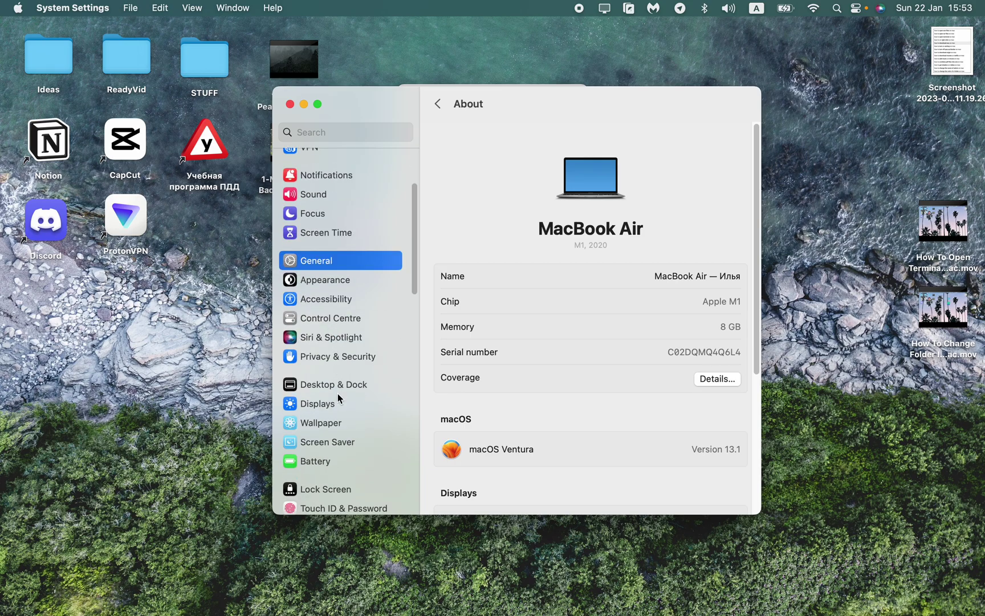
{"action": "left_click", "coordinate": [327, 425]}
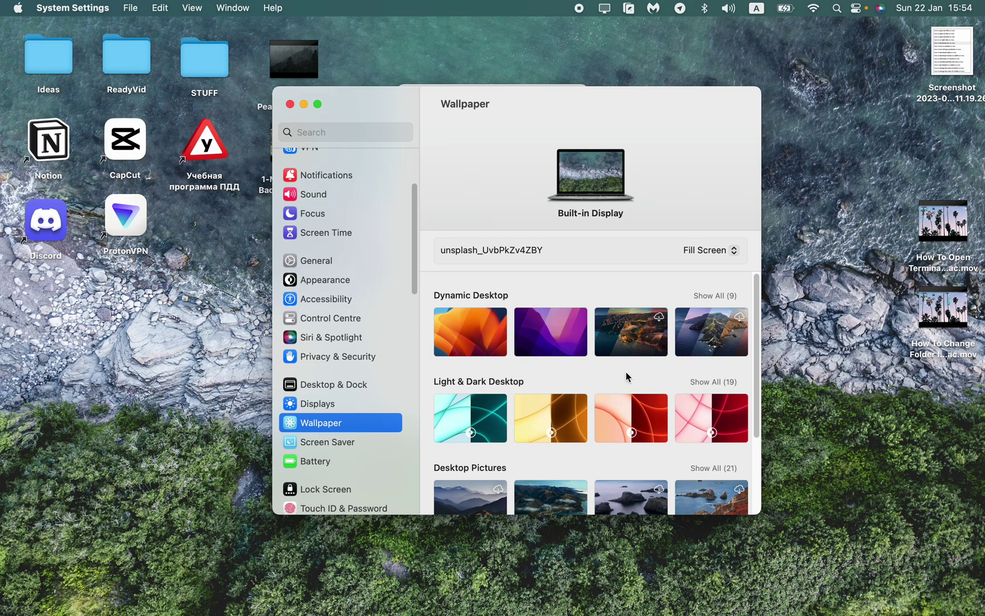
Try the Monterey Graphic, Big Sur dynamic (downloading) and Ventura wallpapers.
{"action": "scroll", "coordinate": [631, 441], "scroll_direction": "down", "scroll_amount": 4}
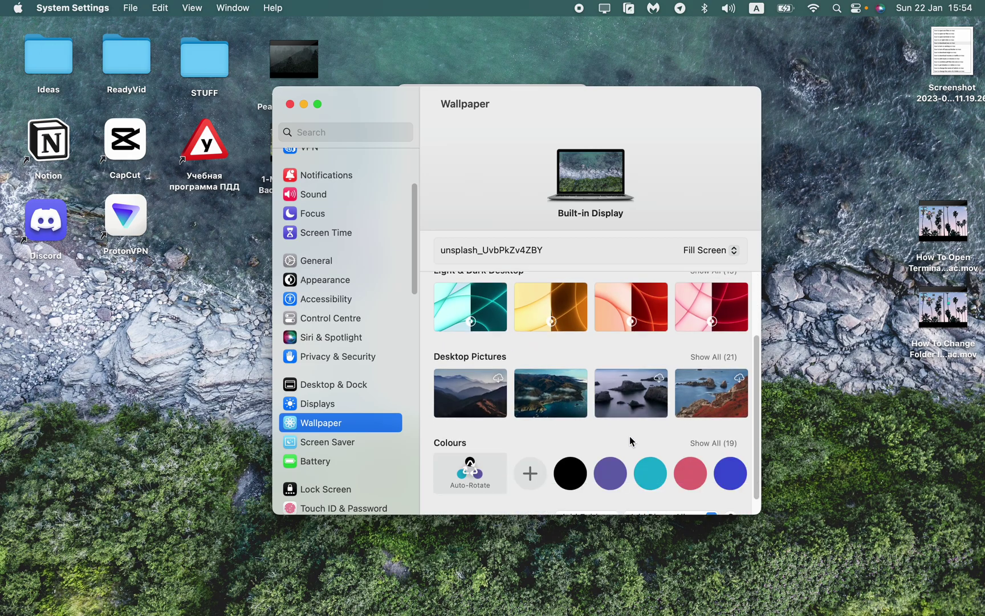
{"action": "scroll", "coordinate": [631, 440], "scroll_direction": "up", "scroll_amount": 2}
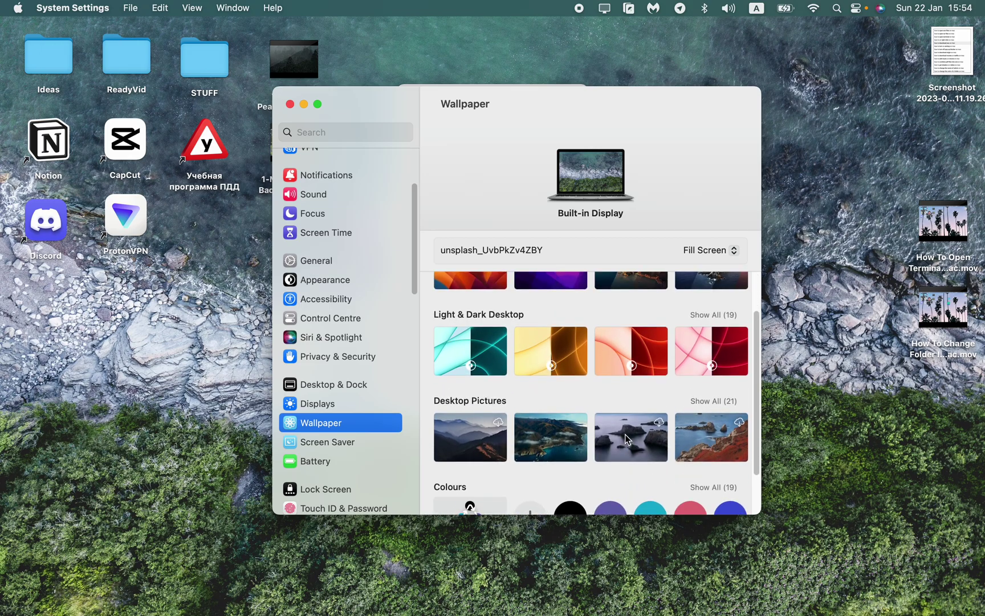
{"action": "scroll", "coordinate": [487, 338], "scroll_direction": "up", "scroll_amount": 3}
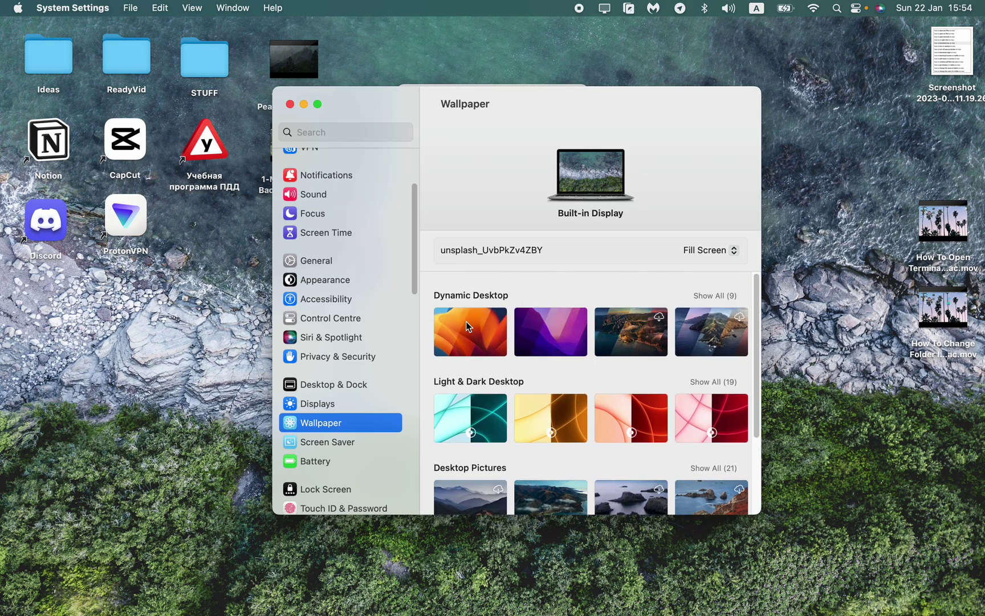
{"action": "left_click", "coordinate": [559, 326]}
{"action": "left_click", "coordinate": [643, 352]}
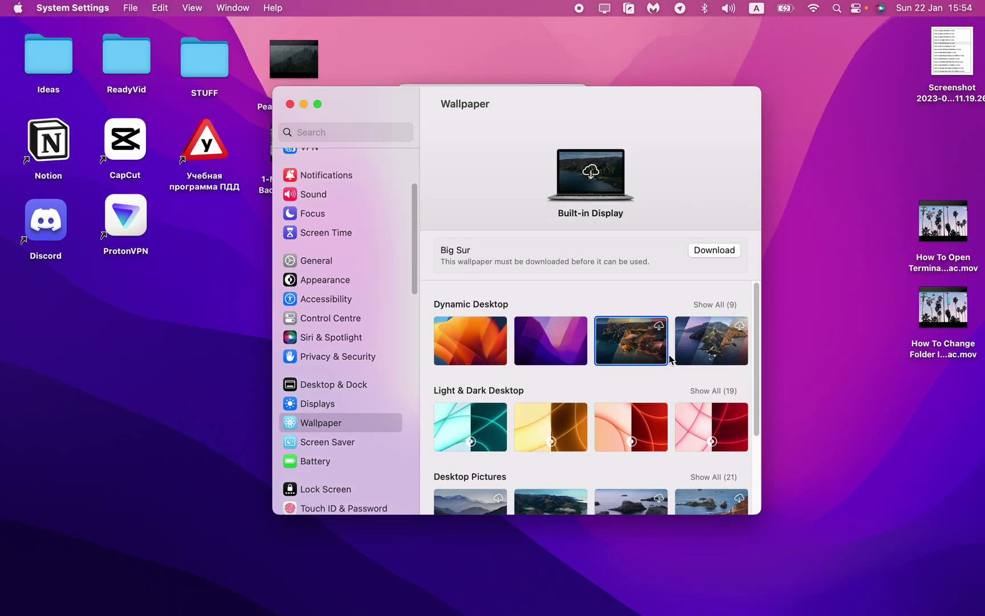
{"action": "left_click", "coordinate": [659, 327]}
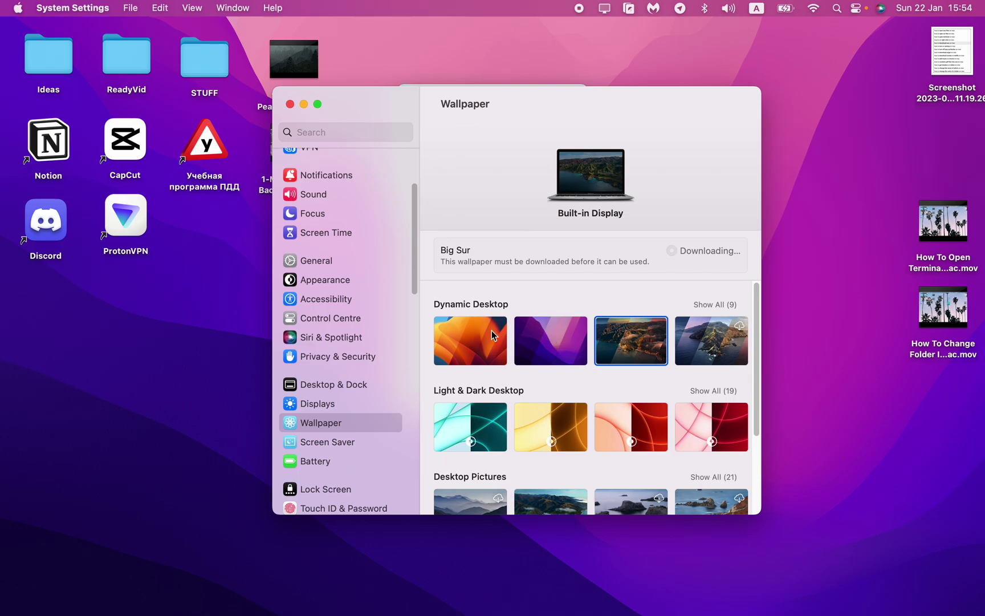
{"action": "left_click", "coordinate": [492, 335]}
{"action": "left_click", "coordinate": [650, 349]}
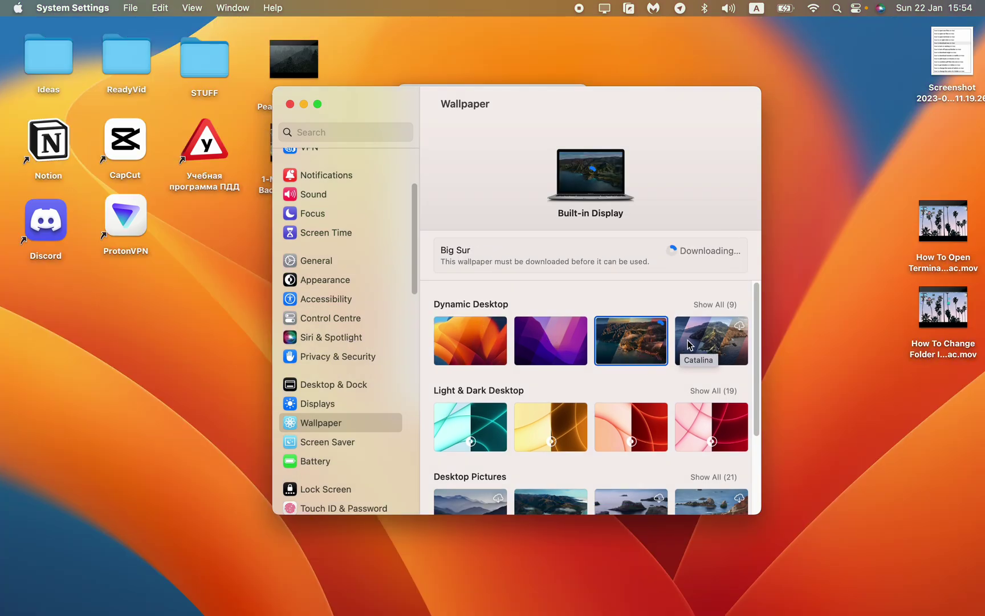
Start the Catalina download, then try Hello Green, Yellow, Orange and Pink.
{"action": "left_click", "coordinate": [742, 327]}
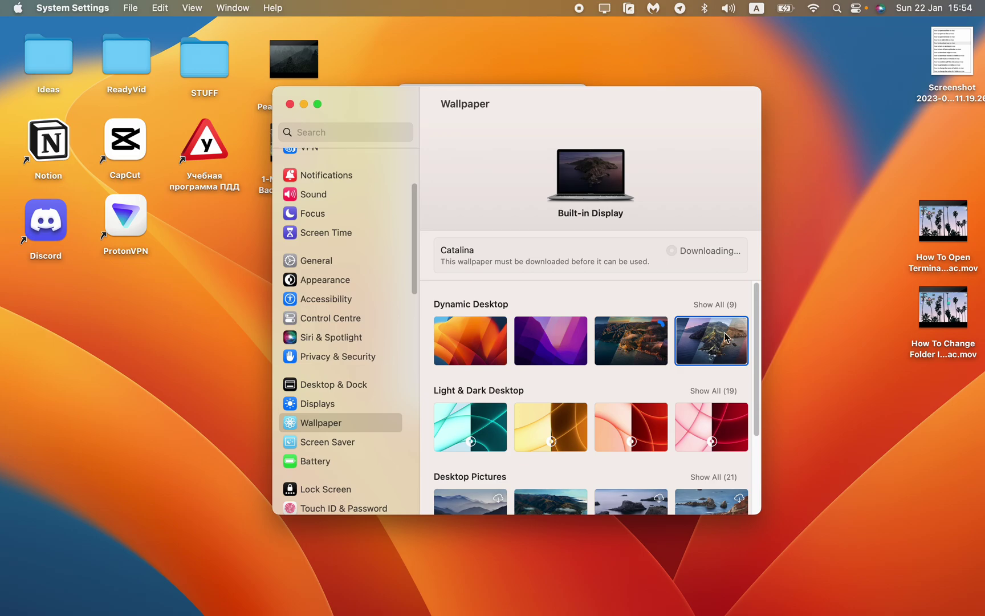
{"action": "left_click", "coordinate": [475, 444]}
{"action": "left_click", "coordinate": [553, 429]}
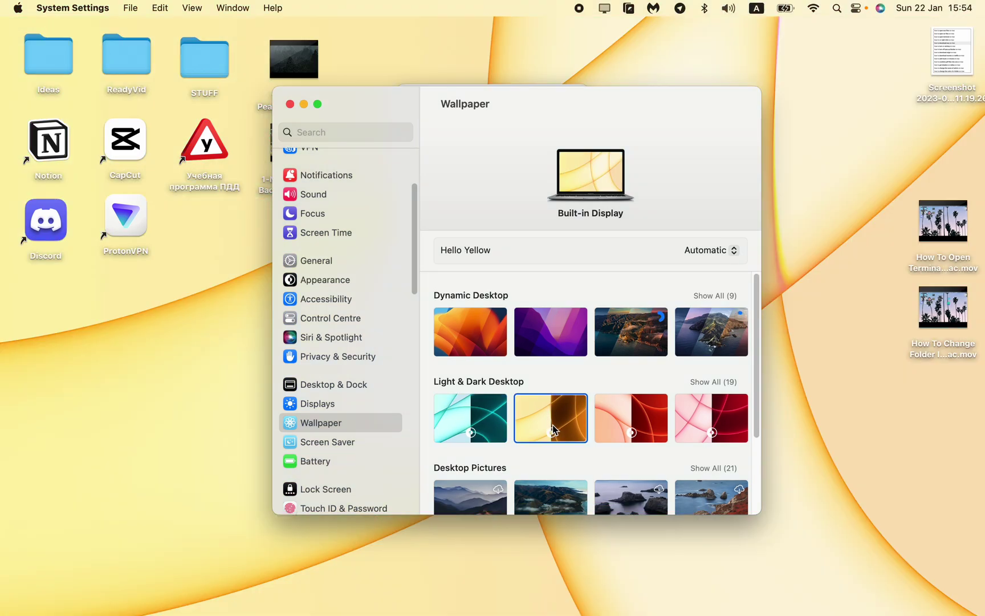
{"action": "left_click", "coordinate": [628, 430]}
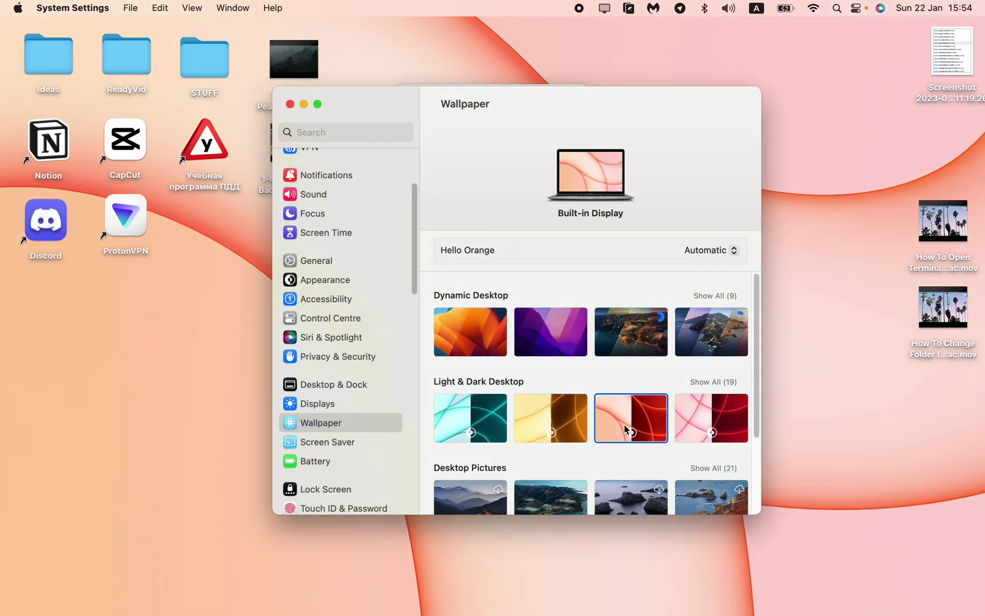
{"action": "left_click", "coordinate": [714, 428]}
Download Big Sur Mountains, Horizon and Coastline pictures, applying Big Sur Aerial.
{"action": "scroll", "coordinate": [673, 398], "scroll_direction": "down", "scroll_amount": 2}
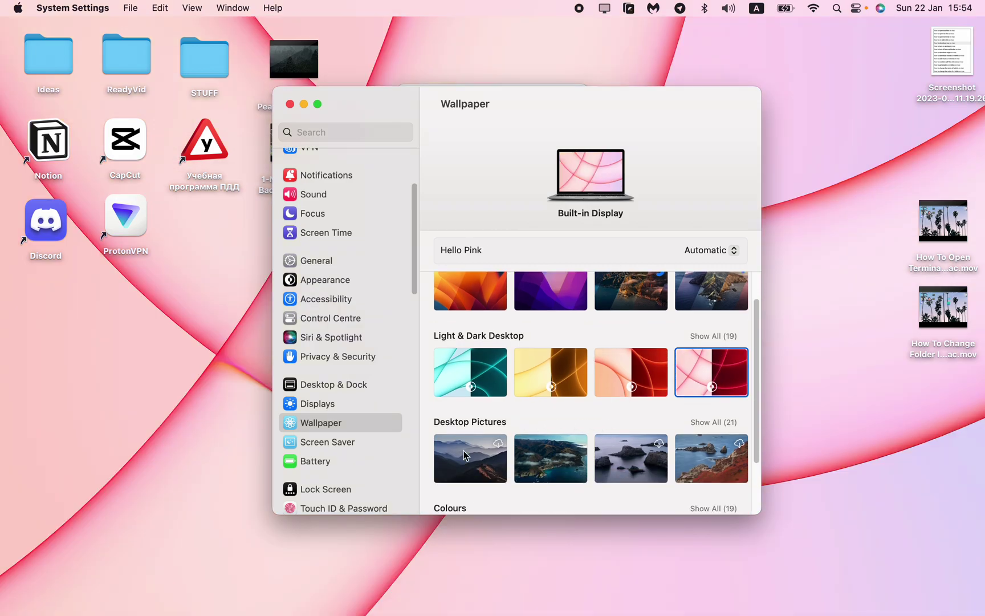
{"action": "left_click", "coordinate": [463, 452]}
{"action": "left_click", "coordinate": [500, 455]}
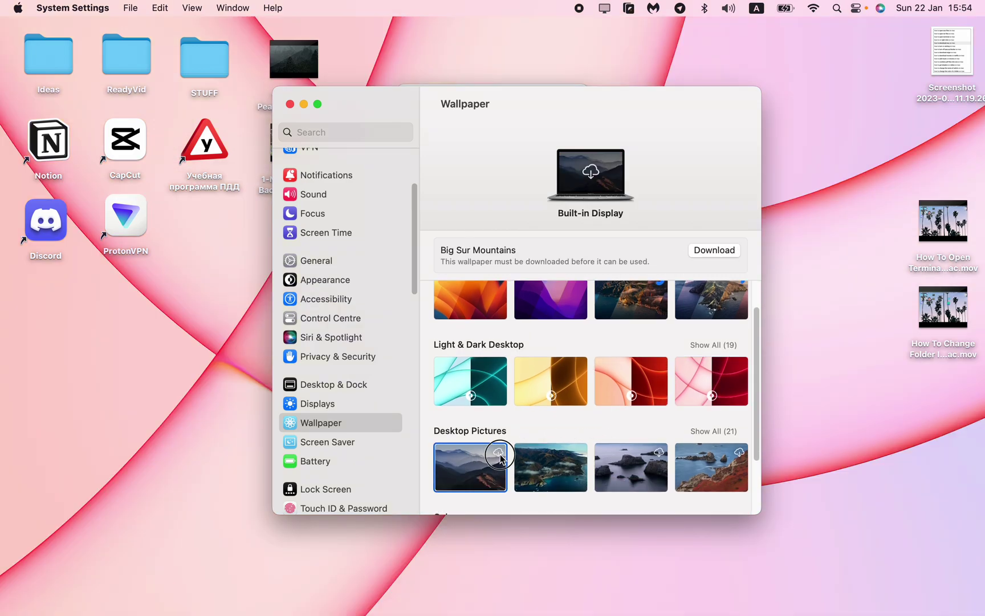
{"action": "left_click", "coordinate": [555, 464]}
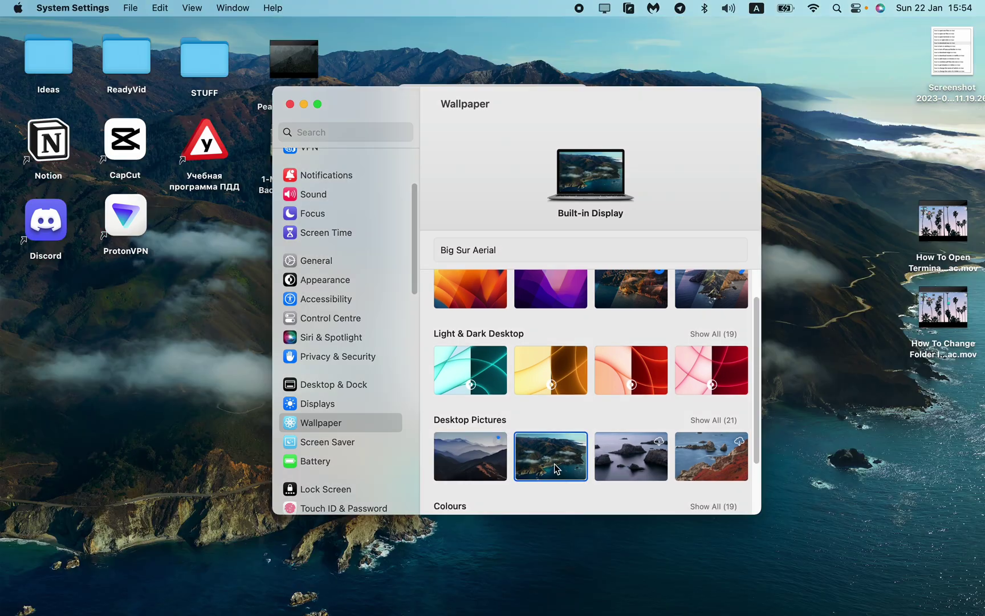
{"action": "left_click", "coordinate": [652, 460]}
{"action": "left_click", "coordinate": [657, 453]}
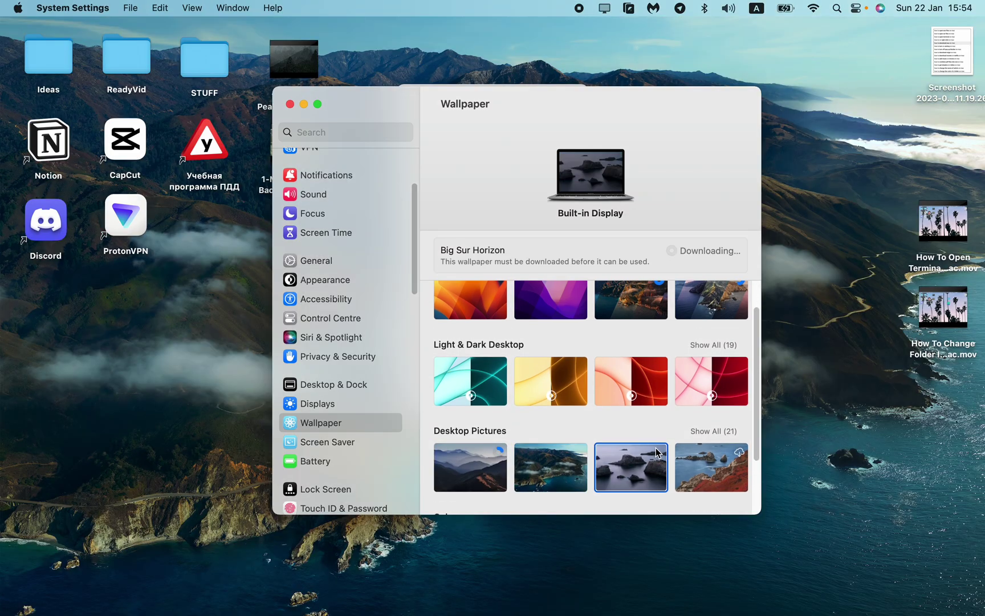
{"action": "left_click", "coordinate": [741, 453]}
{"action": "scroll", "coordinate": [723, 399], "scroll_direction": "down", "scroll_amount": 3}
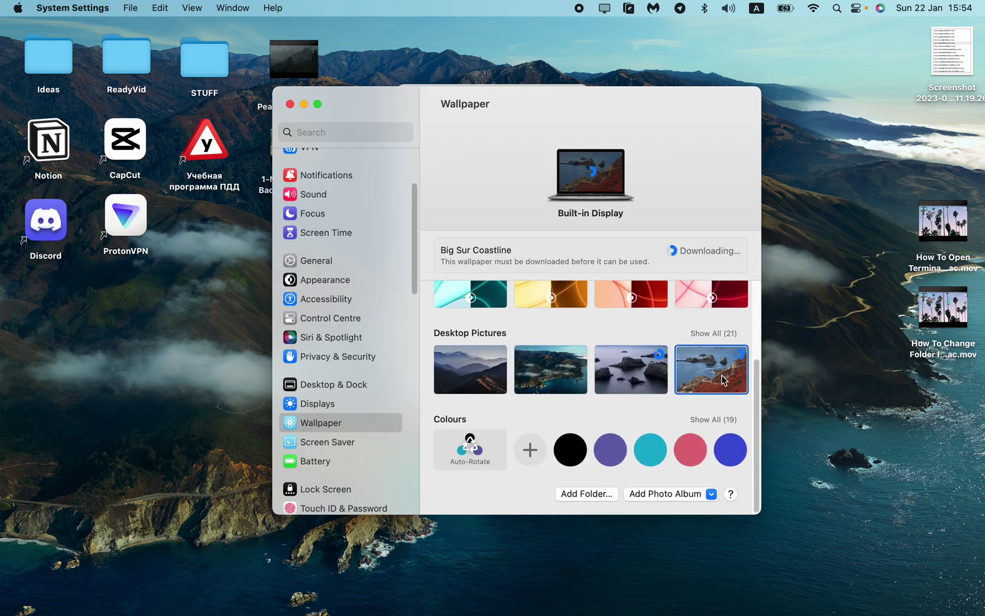
Try solid Black, Blue Violet, Cyan, Dusty Rose and Electric Blue, then Auto-Rotate colours.
{"action": "left_click", "coordinate": [570, 449]}
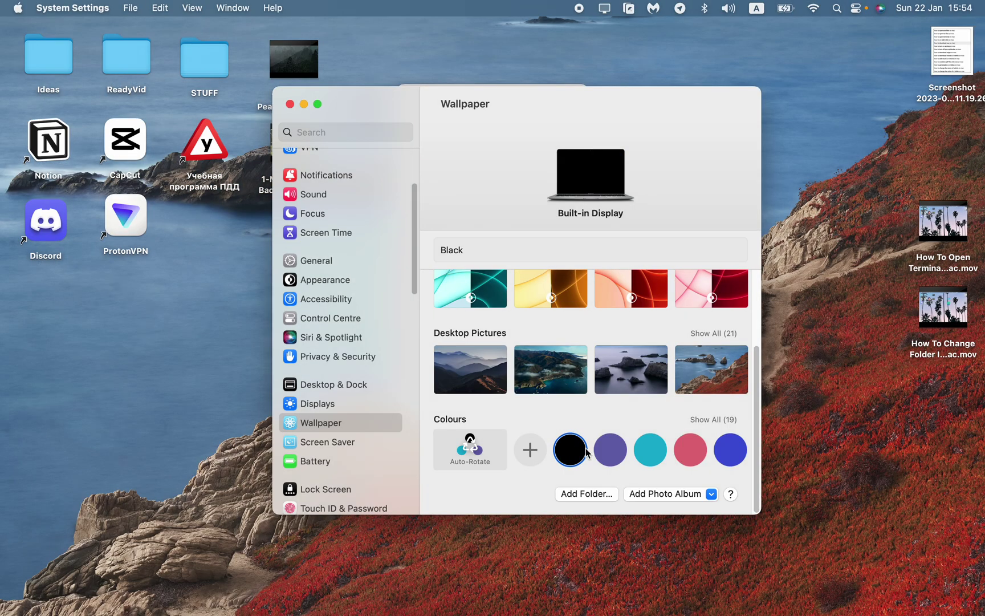
{"action": "left_click", "coordinate": [610, 450]}
{"action": "left_click", "coordinate": [649, 452]}
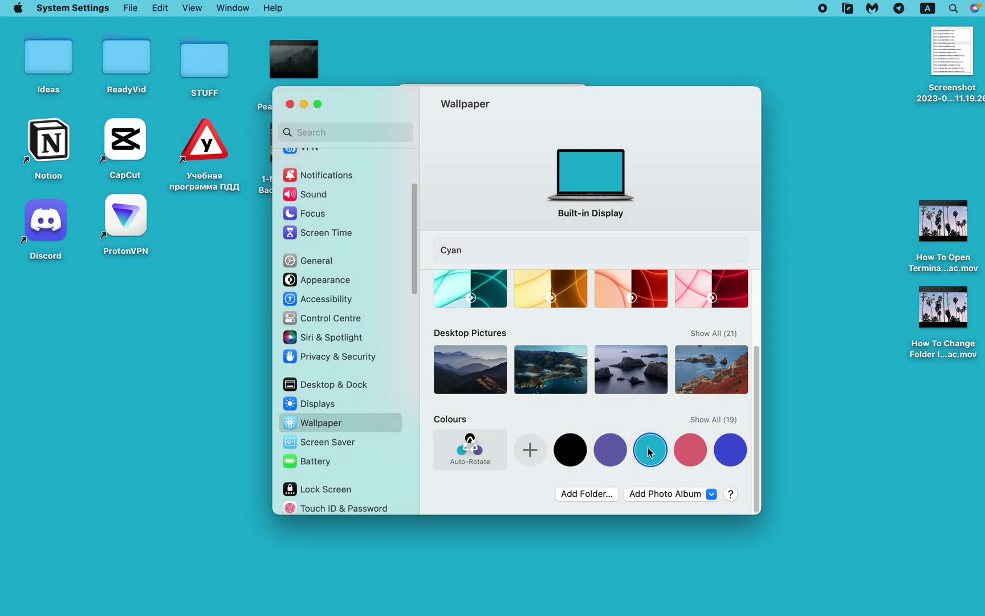
{"action": "left_click", "coordinate": [701, 456]}
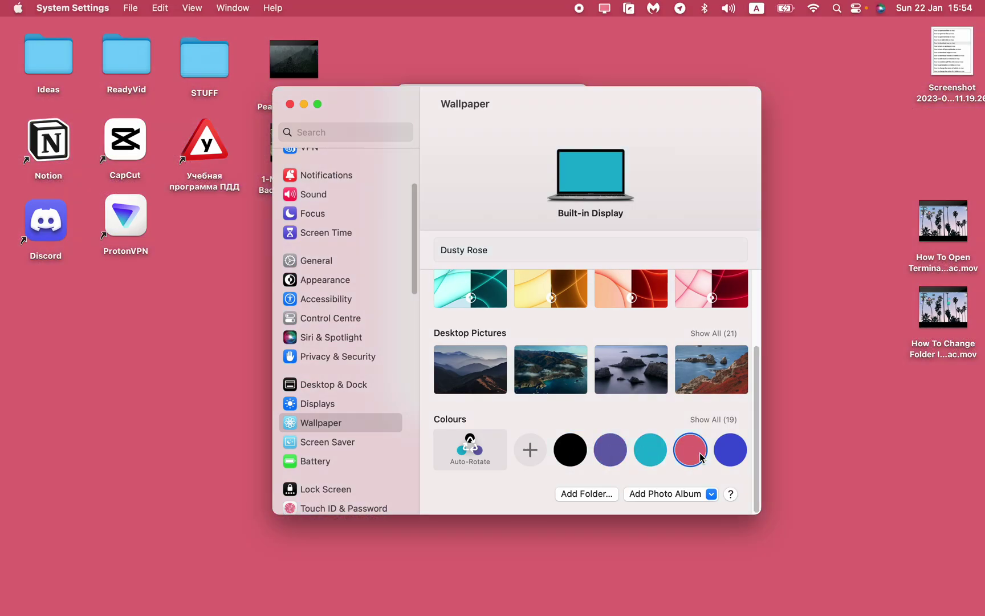
{"action": "left_click", "coordinate": [731, 459]}
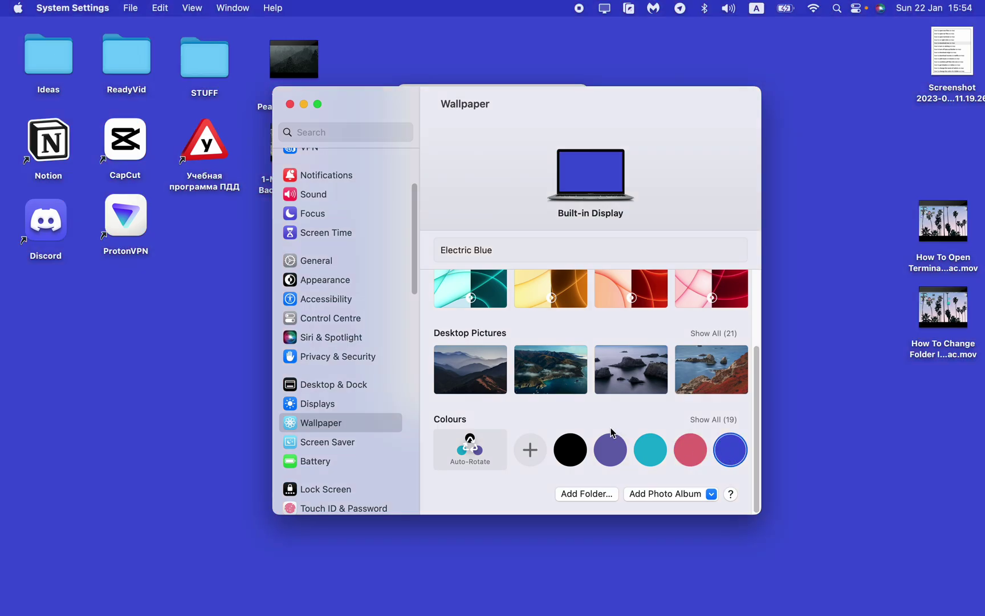
{"action": "left_click", "coordinate": [467, 457]}
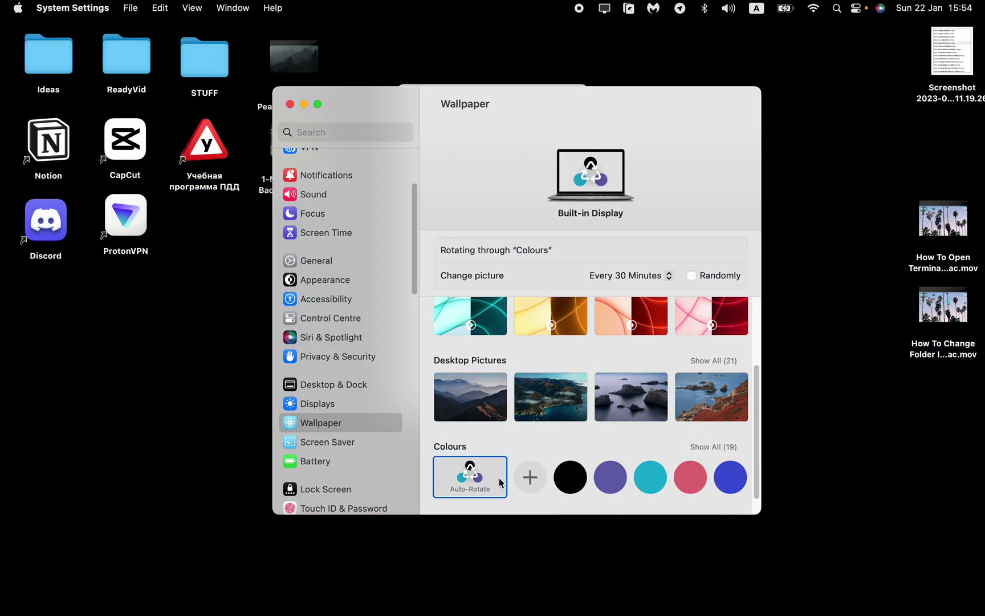
Set Big Sur Aerial as the wallpaper and close System Settings and About This Mac.
{"action": "left_click", "coordinate": [534, 402]}
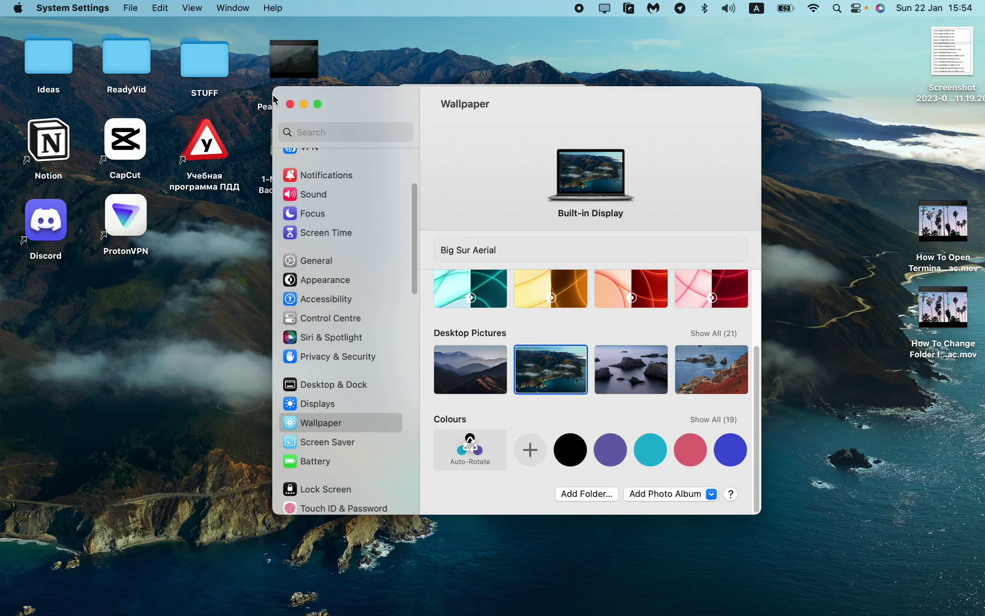
{"action": "left_click", "coordinate": [290, 104]}
{"action": "left_click", "coordinate": [407, 93]}
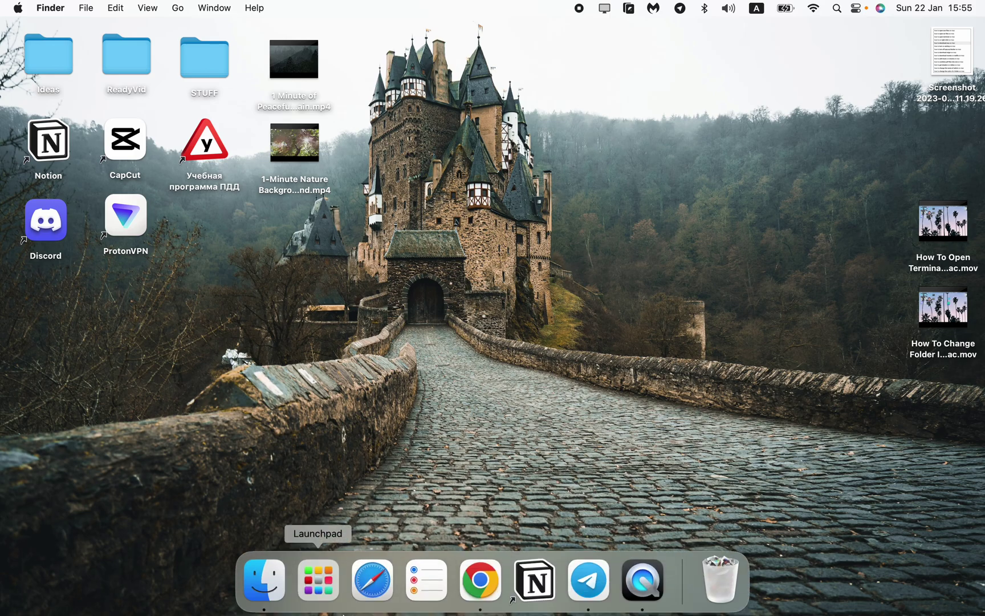
Launch the App Store from Launchpad.
{"action": "mouse_move", "coordinate": [318, 605]}
{"action": "left_click", "coordinate": [318, 578]}
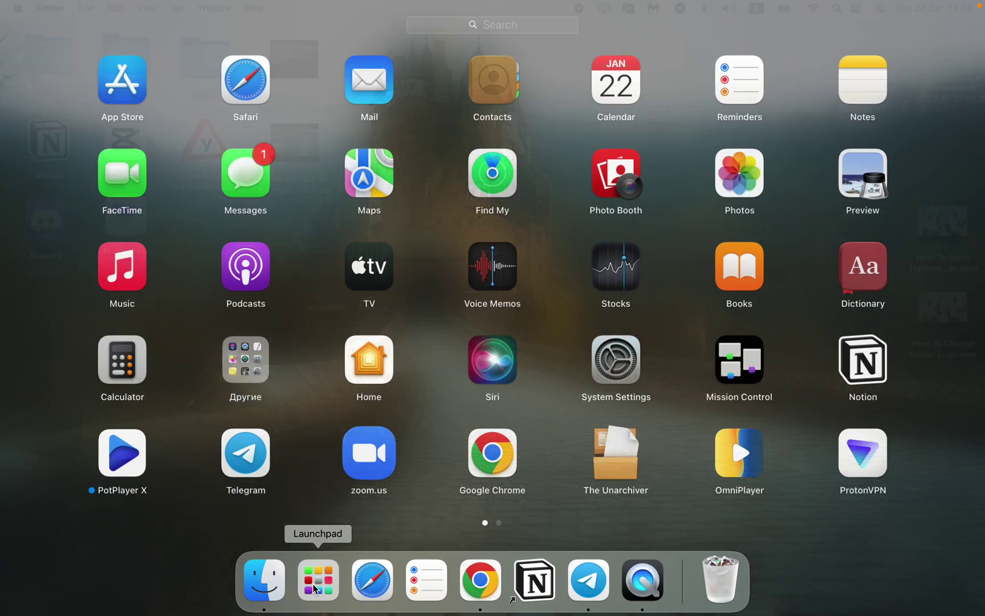
{"action": "scroll", "coordinate": [496, 358], "scroll_direction": "right", "scroll_amount": 5}
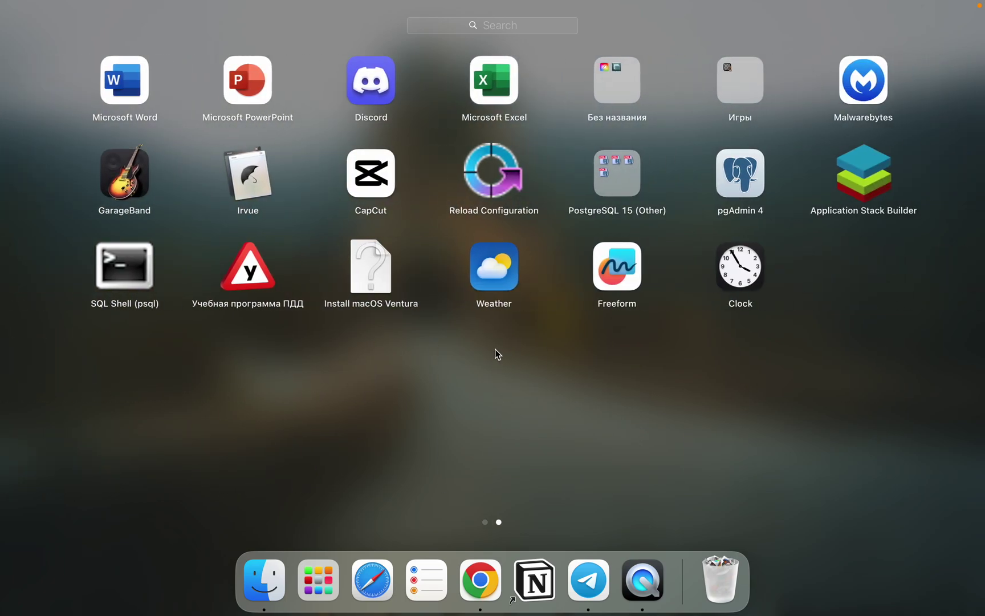
{"action": "left_click_drag", "start_coordinate": [247, 180], "coordinate": [248, 182]}
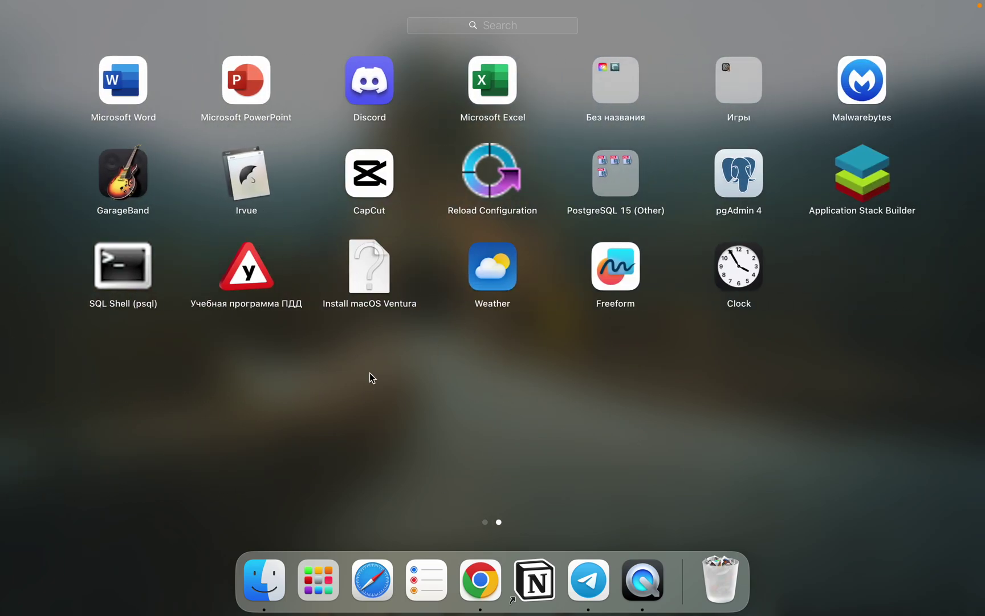
{"action": "scroll", "coordinate": [319, 236], "scroll_direction": "left", "scroll_amount": 5}
{"action": "left_click", "coordinate": [134, 86]}
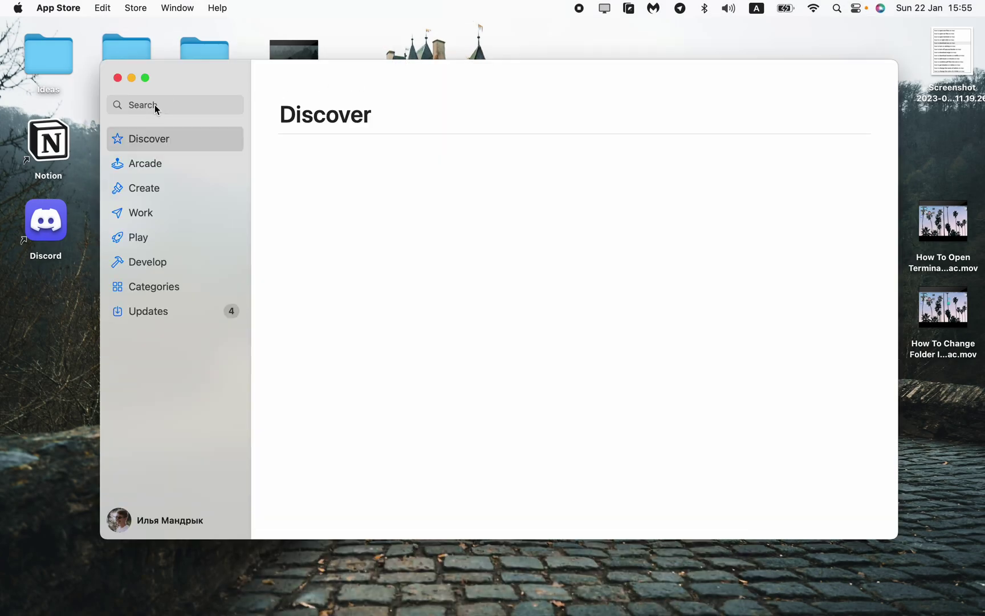
Search the App Store for 'irvue', launch Irvue from its listing, and quit the App Store.
{"action": "left_click", "coordinate": [160, 104]}
{"action": "type", "text": "irvue"}
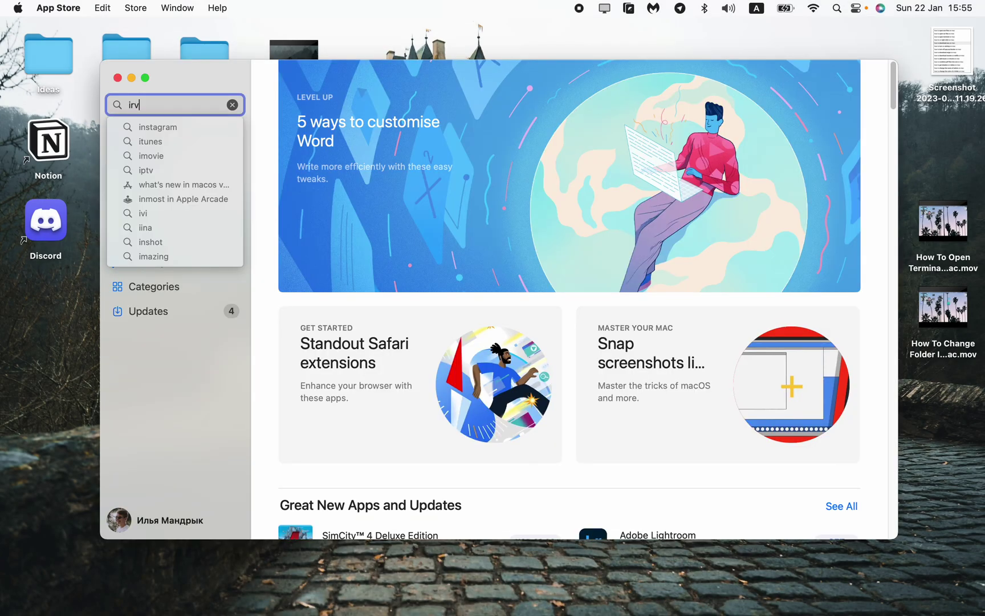
{"action": "key", "text": "Return"}
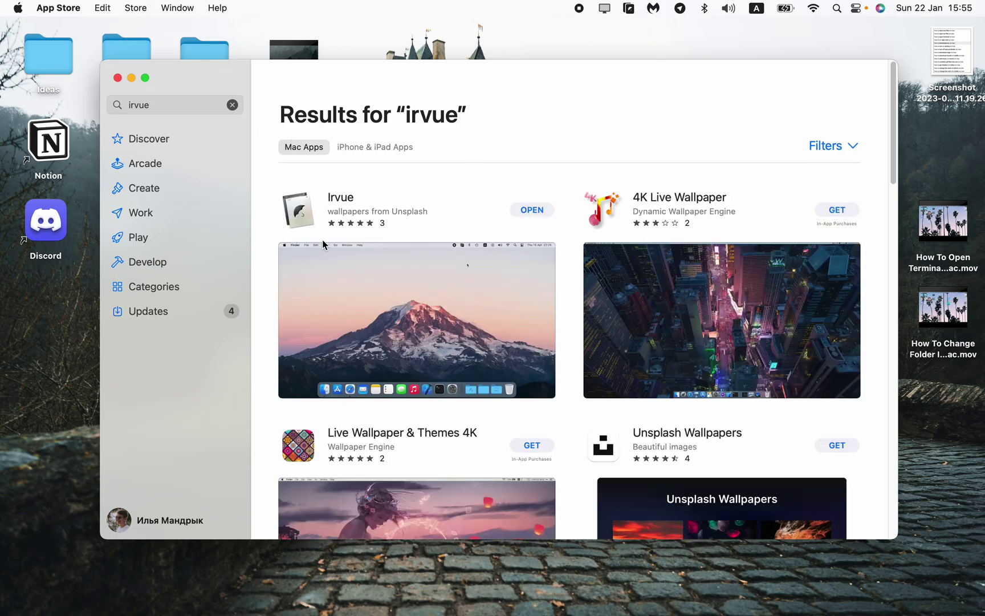
{"action": "left_click", "coordinate": [534, 209]}
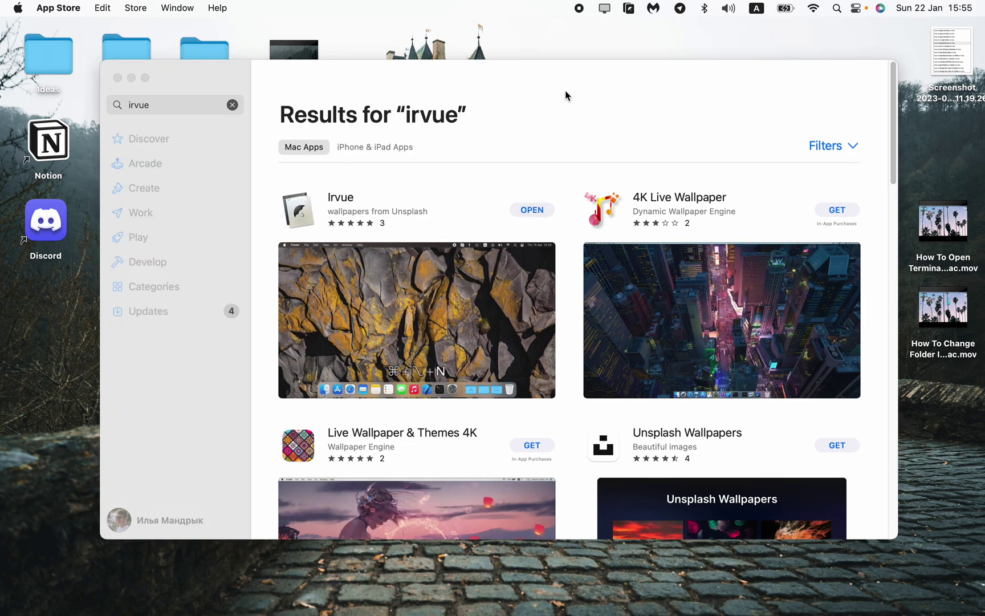
{"action": "key", "text": "super+q"}
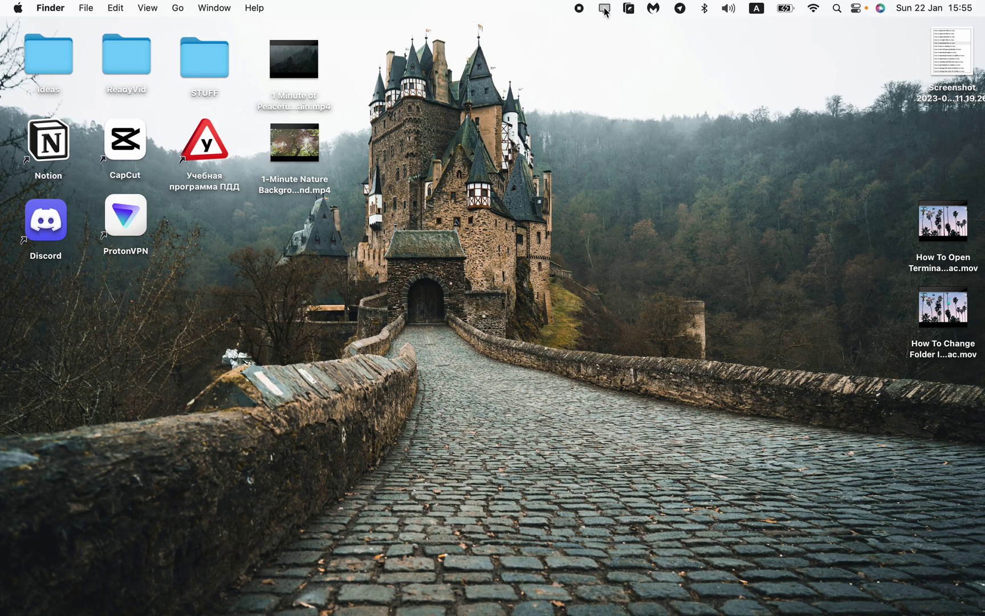
{"action": "left_click", "coordinate": [629, 9]}
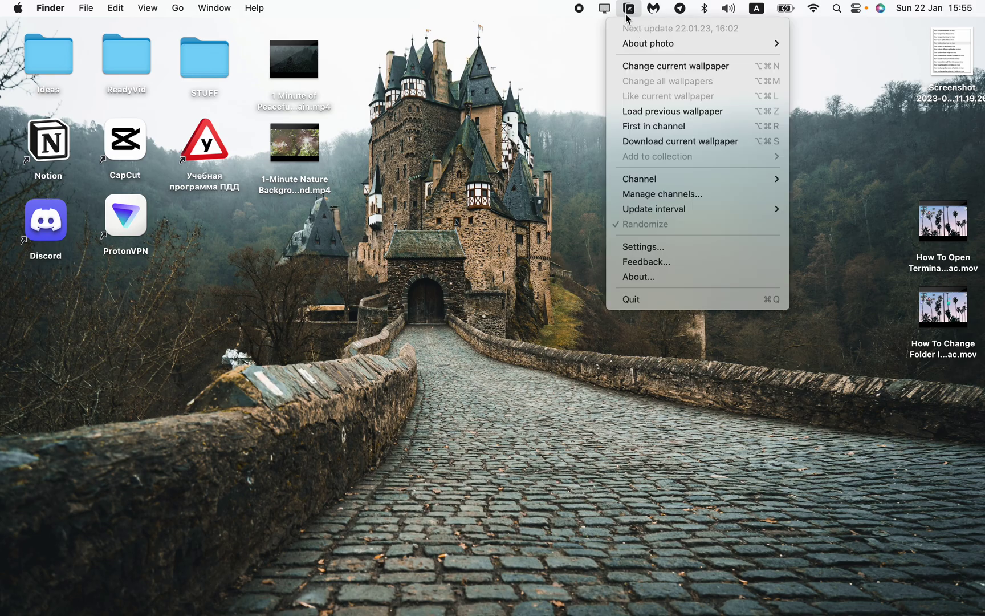
{"action": "left_click", "coordinate": [630, 13]}
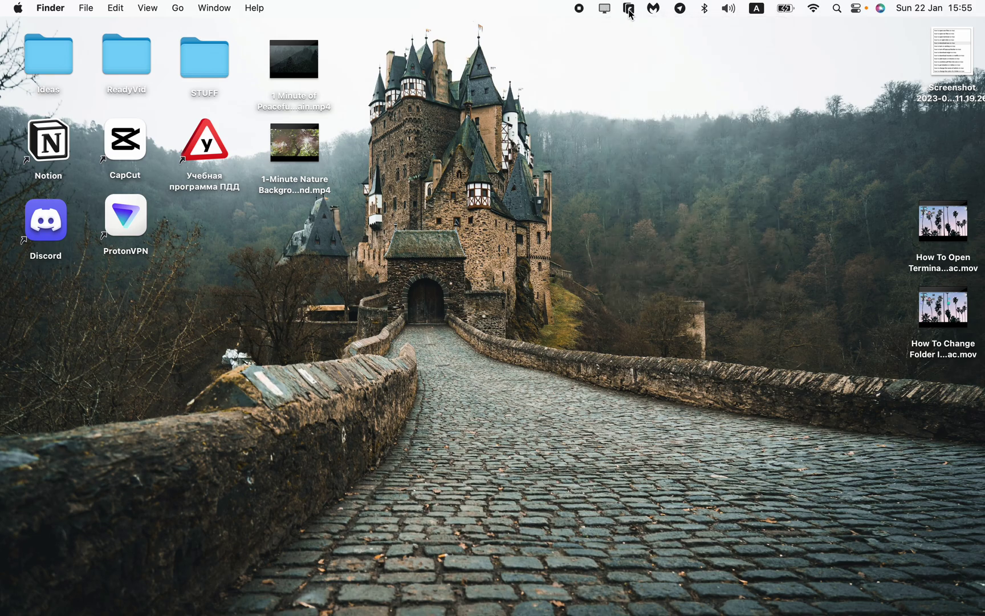
{"action": "left_click", "coordinate": [631, 13]}
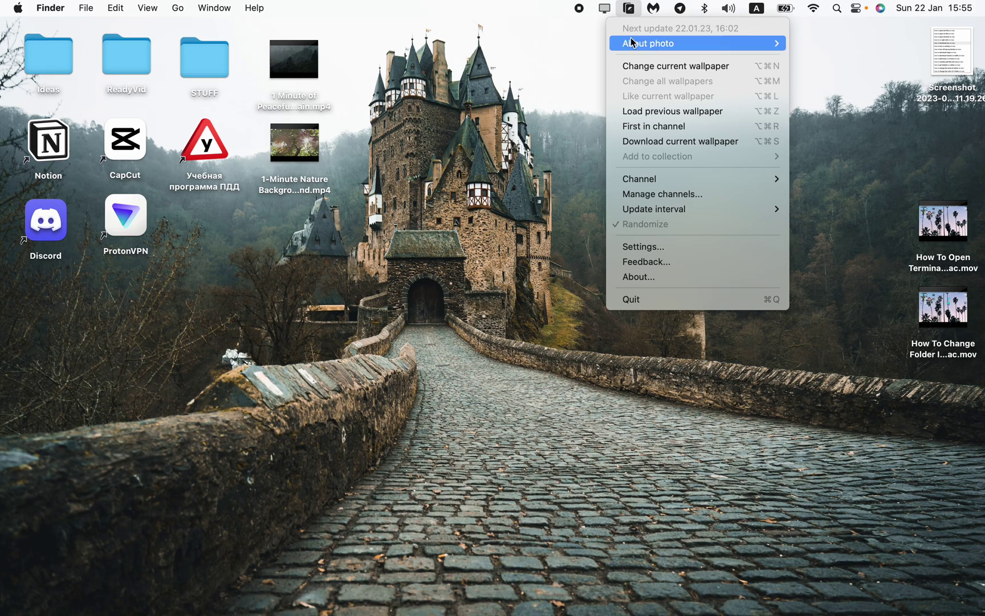
{"action": "mouse_move", "coordinate": [633, 43]}
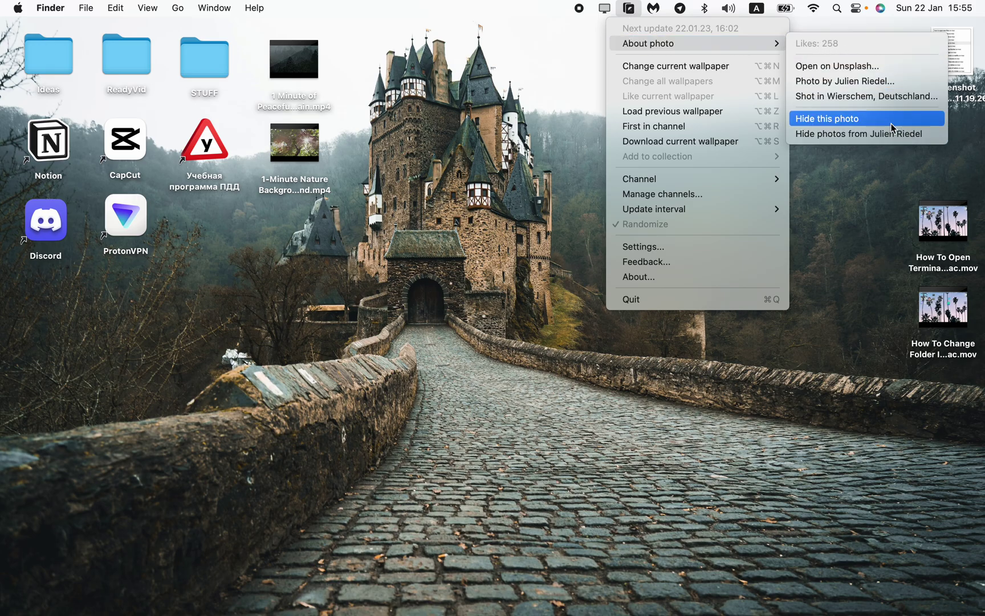
Dismiss Irvue's menu without changing anything, returning to the Finder desktop.
{"action": "left_click", "coordinate": [457, 204]}
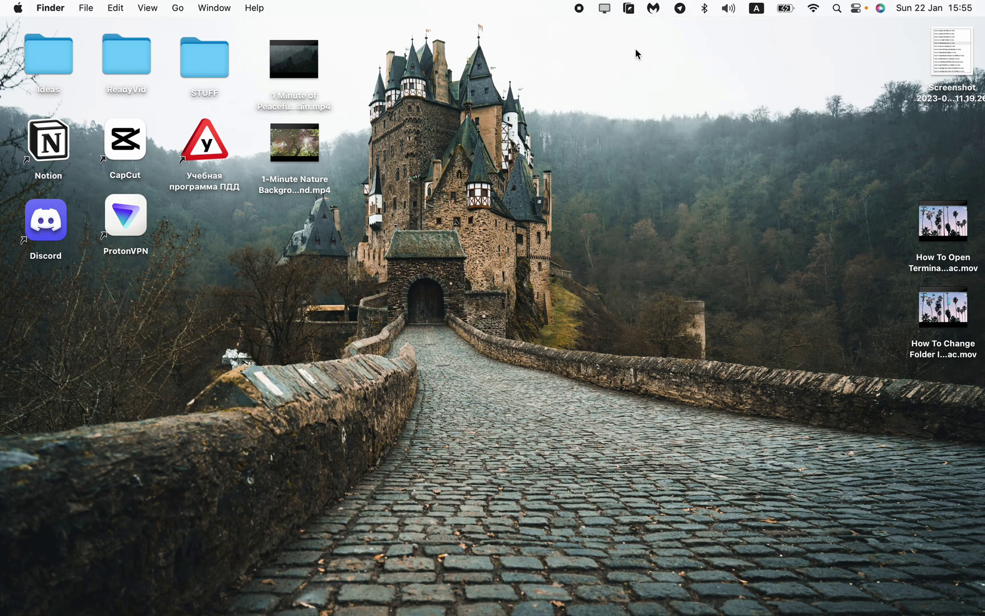